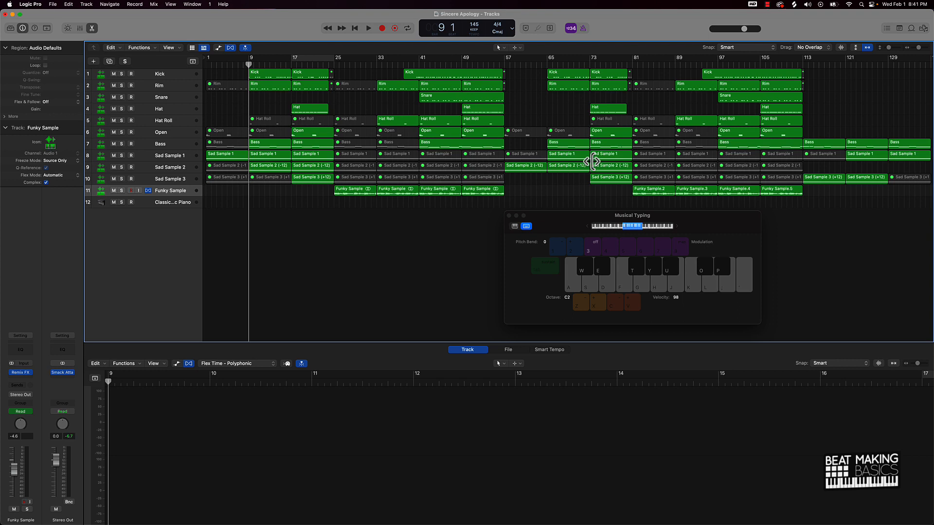
# Close the Musical Typing keyboard and play the arrangement from bar 9 through to about bar 50.
pyautogui.moveTo(552, 226); pyautogui.dragTo(381, 226)
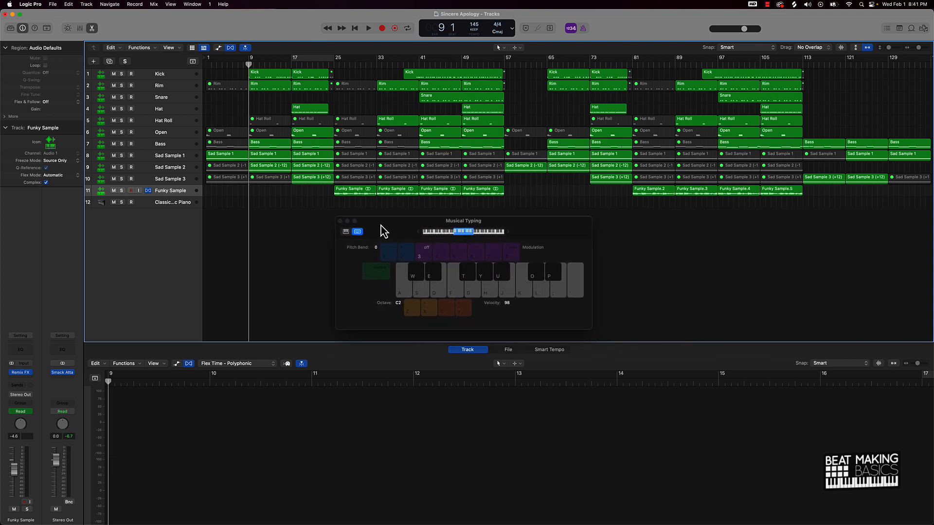
pyautogui.click(340, 221)
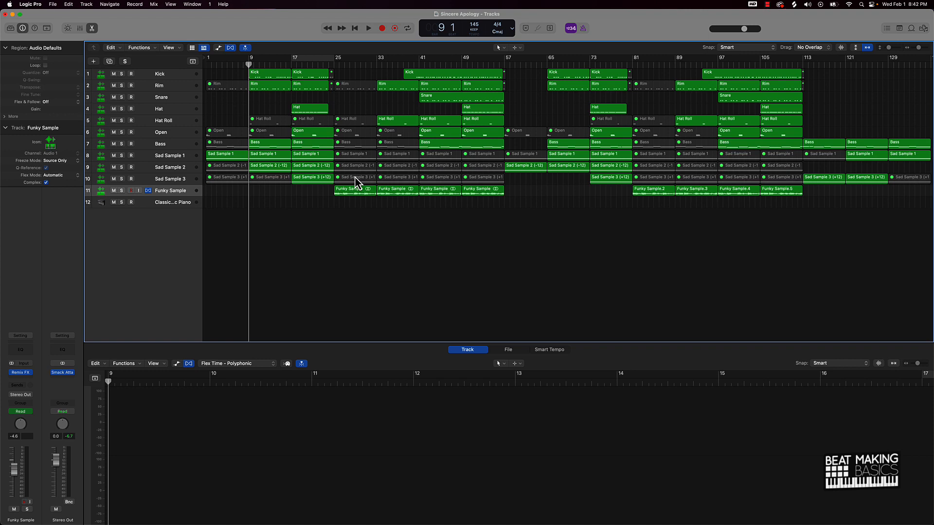
pyautogui.press('space')
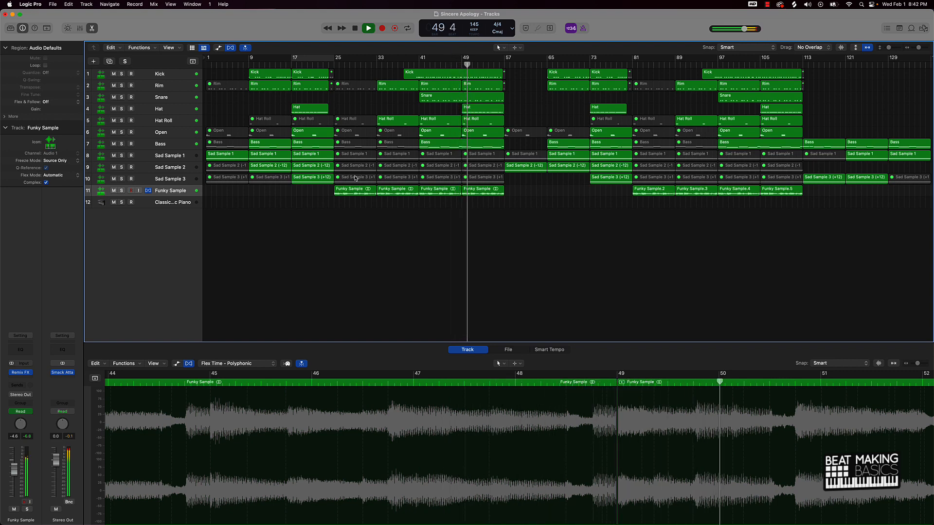
pyautogui.press('space')
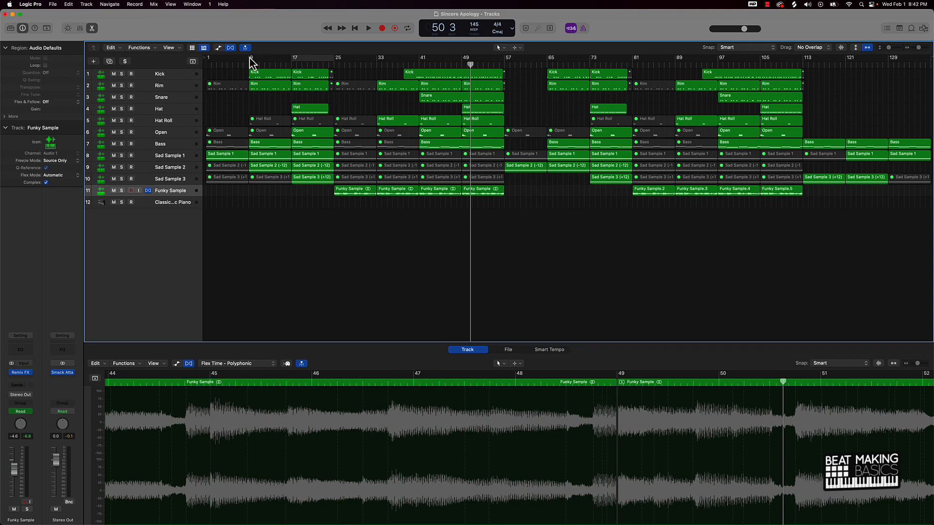
# Set the cycle range to bars 9–17 and open the Quick Sampler of the Sad Sample 1 track.
pyautogui.moveTo(249, 62); pyautogui.dragTo(292, 62)
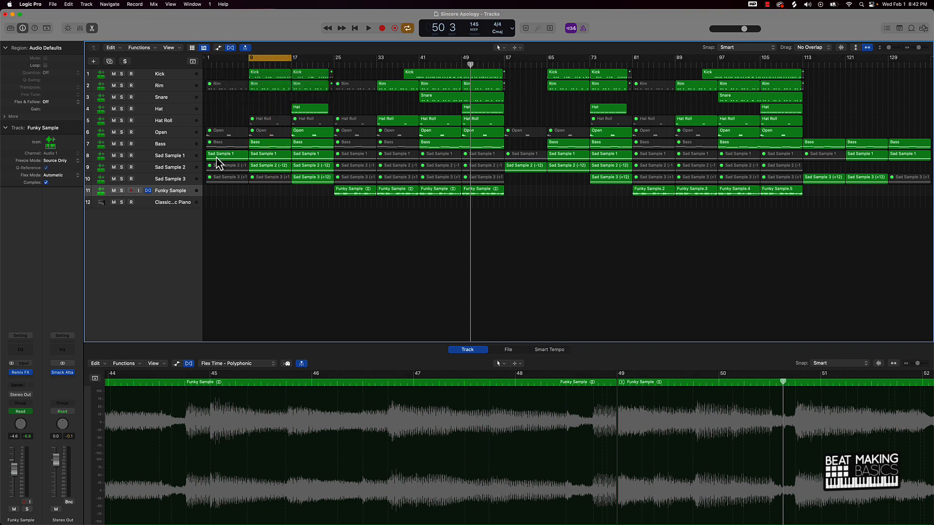
pyautogui.click(257, 155)
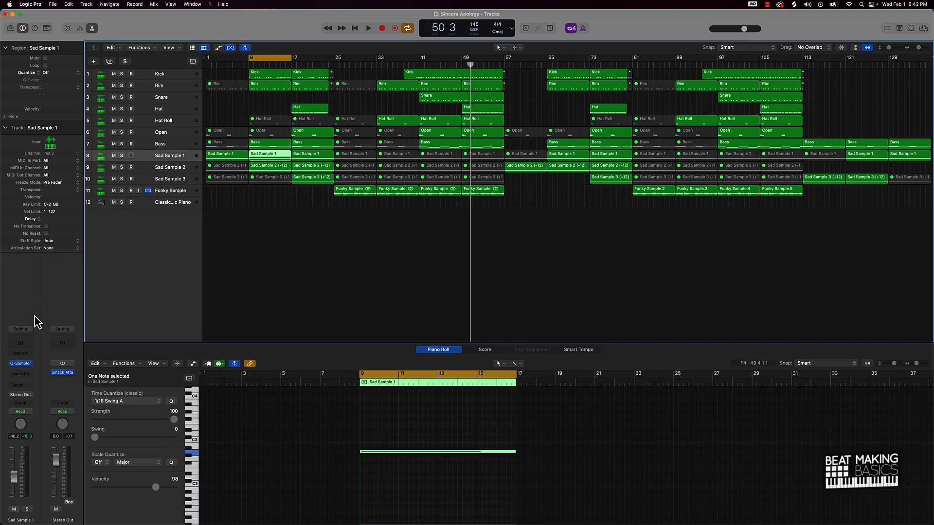
pyautogui.click(27, 365)
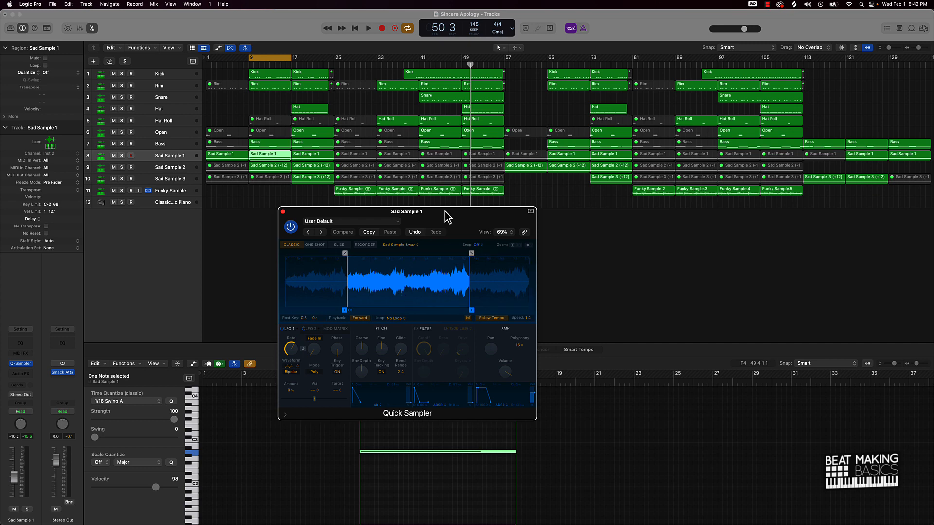
# Audition Sad Sample 1 at several pitches with the Musical Typing keyboard moved beside the Quick Sampler, and close the windows.
pyautogui.press('super+k')
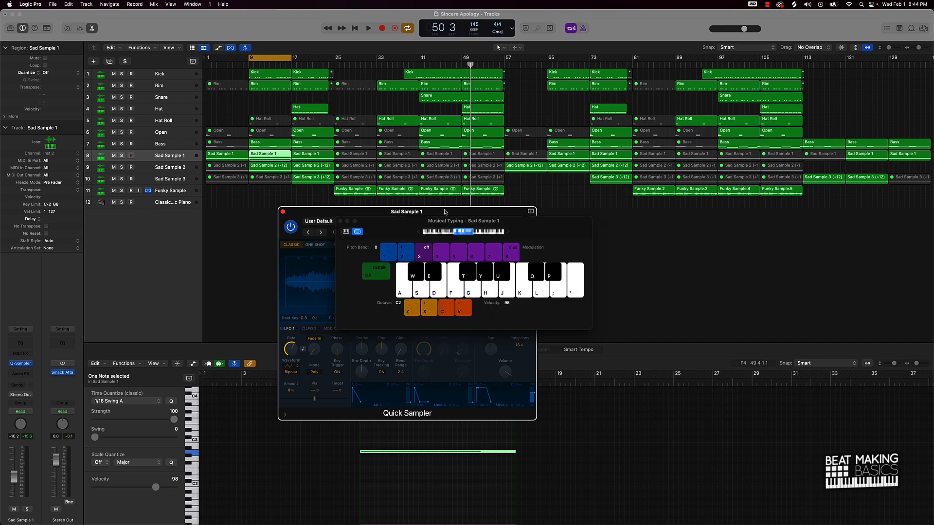
pyautogui.moveTo(411, 225); pyautogui.dragTo(665, 232)
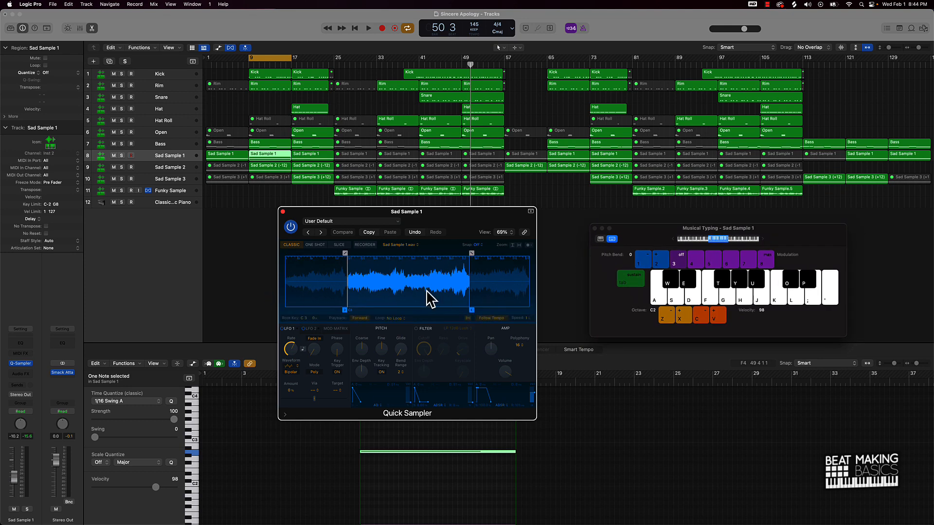
pyautogui.click(661, 299)
pyautogui.click(777, 297)
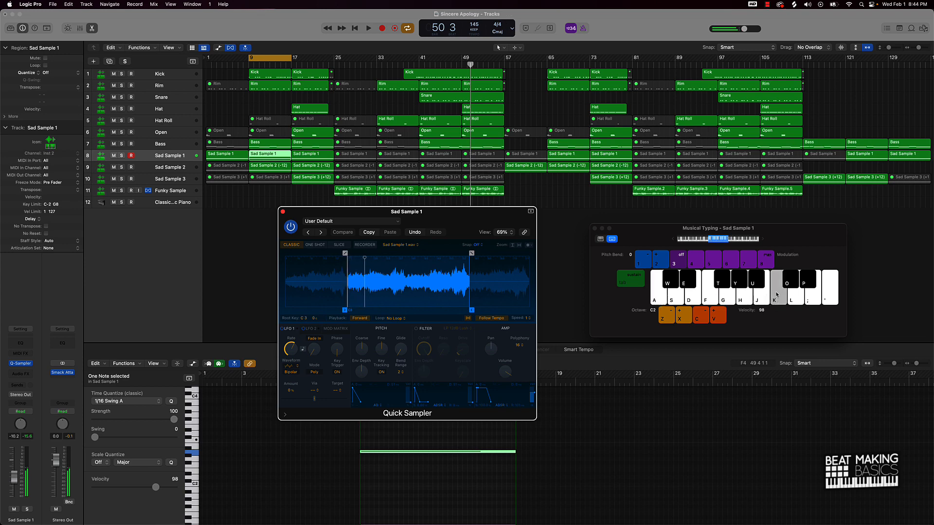
pyautogui.click(763, 295)
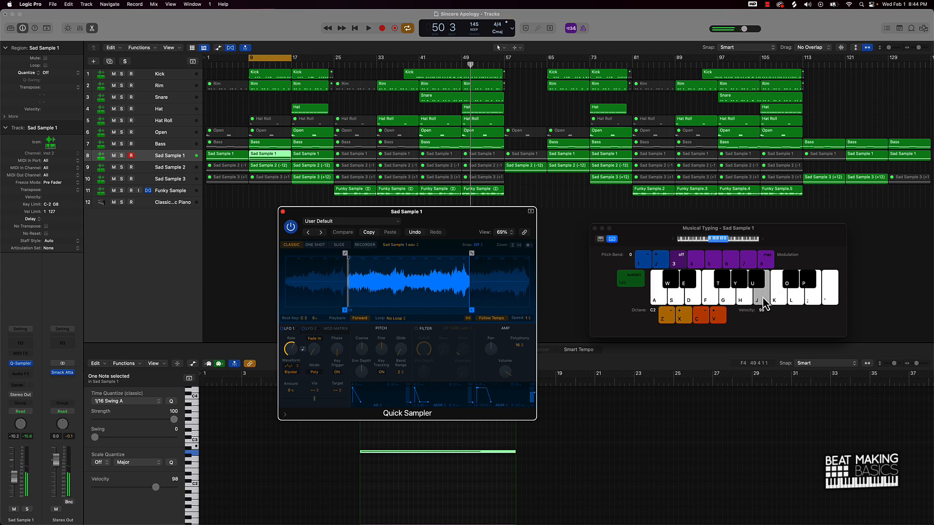
pyautogui.click(742, 304)
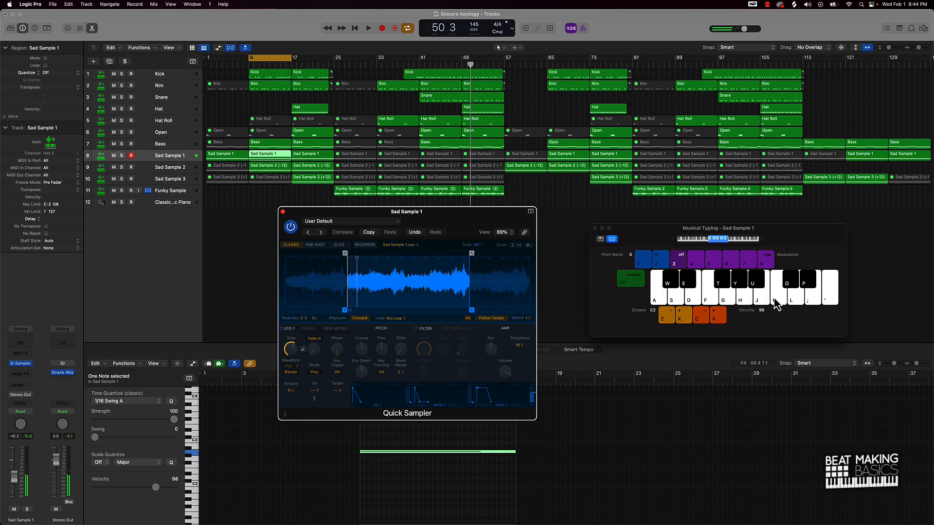
pyautogui.click(744, 301)
pyautogui.click(595, 228)
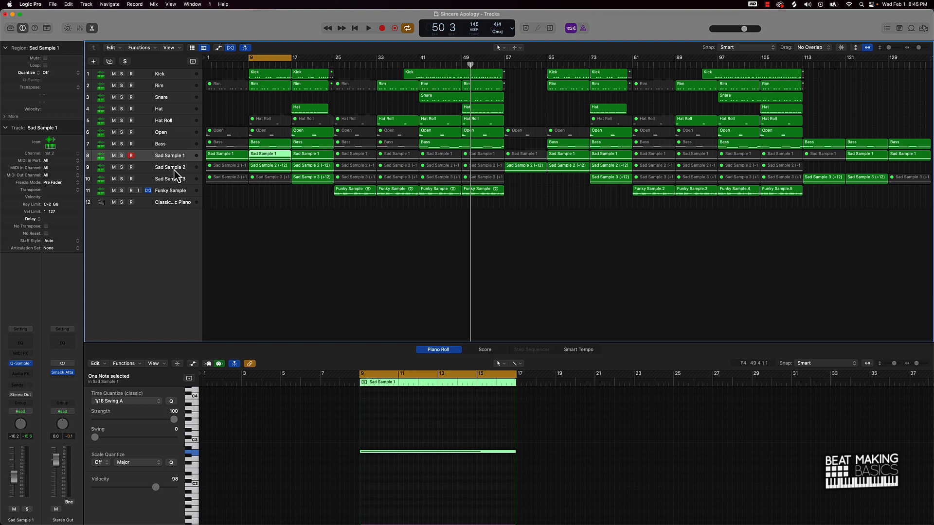
# Select the Sad Sample 2 region at bar 9, listen to its track soloed, and turn the solo off.
pyautogui.click(273, 166)
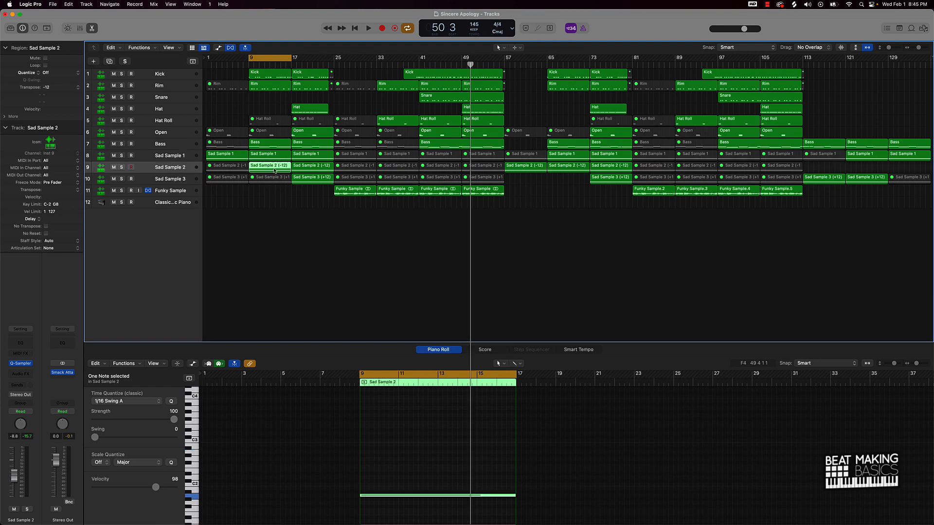
pyautogui.press('e')
pyautogui.press('e')
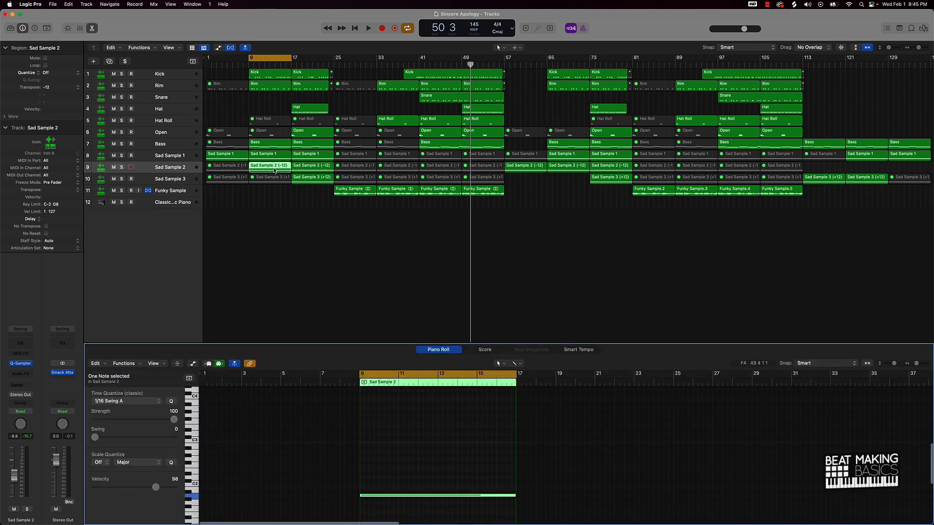
pyautogui.click(121, 167)
pyautogui.press('space')
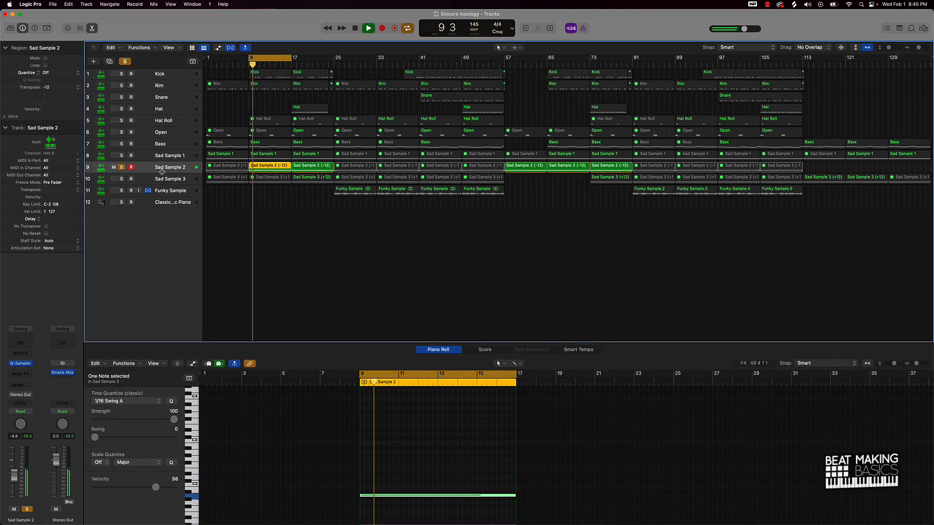
pyautogui.press('space')
pyautogui.click(122, 166)
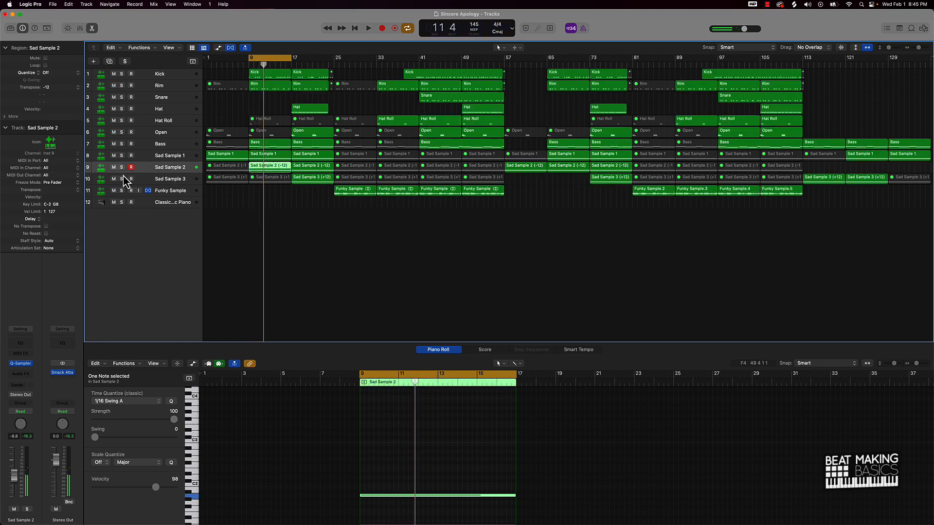
# Move the cycle range to bars 17–25, listen to the Sad Sample 3 track soloed, and turn the solo off.
pyautogui.click(122, 179)
pyautogui.moveTo(263, 57); pyautogui.dragTo(304, 62)
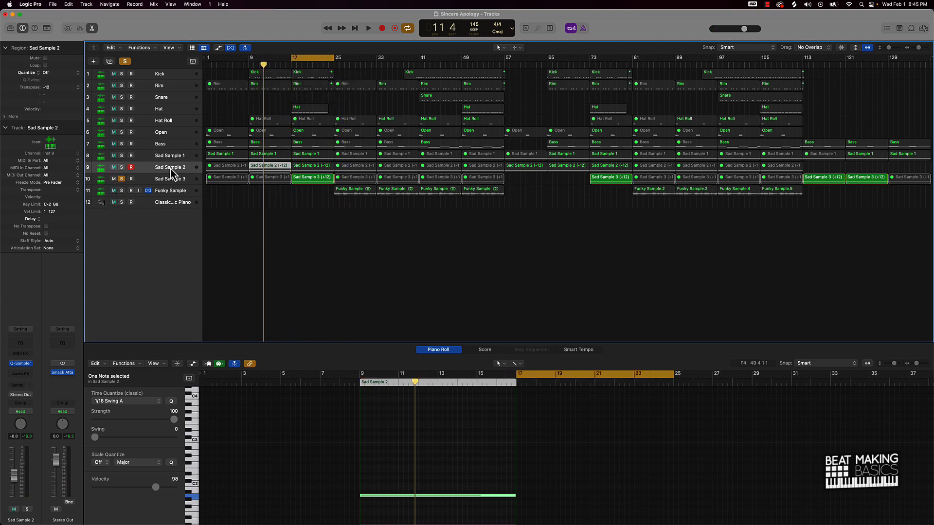
pyautogui.click(167, 184)
pyautogui.press('space')
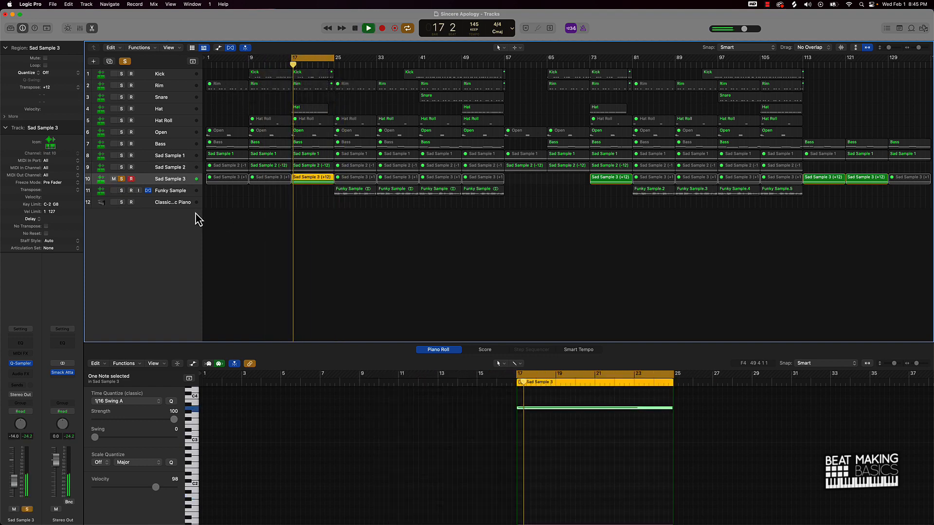
pyautogui.press('space')
pyautogui.click(122, 178)
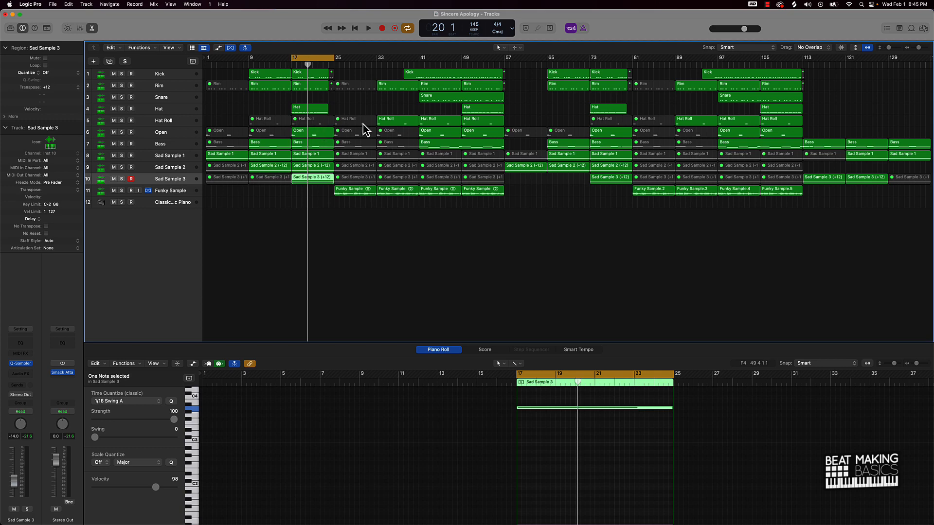
# Mute the Hat, Hat Roll and Open tracks and unmute them again.
pyautogui.click(115, 109)
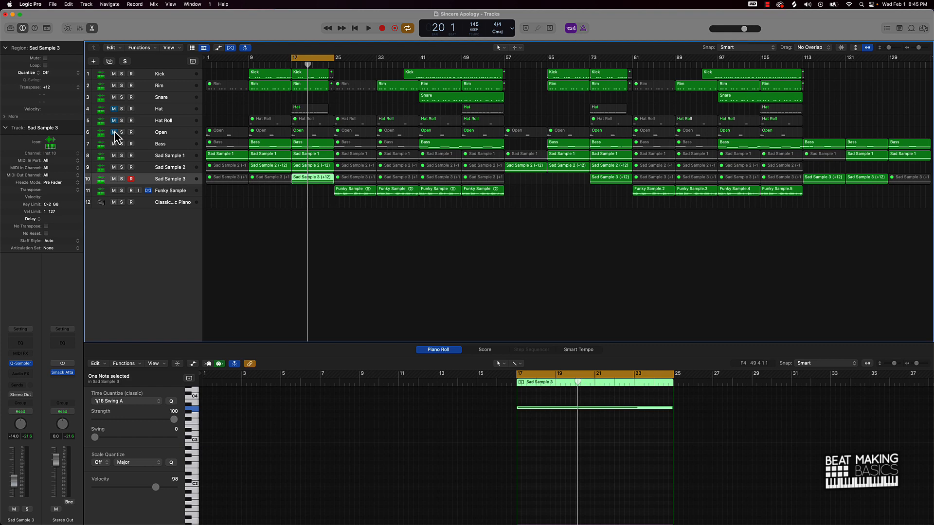
pyautogui.moveTo(114, 131); pyautogui.dragTo(116, 109)
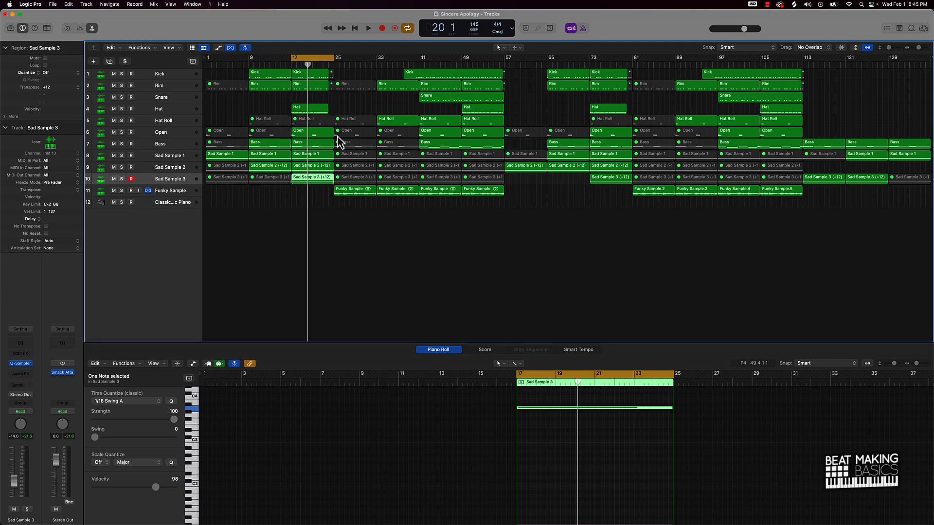
# Play the bars 17–25 loop with all tracks and lower the Bass track's volume to -1.5.
pyautogui.press('space')
pyautogui.click(305, 77)
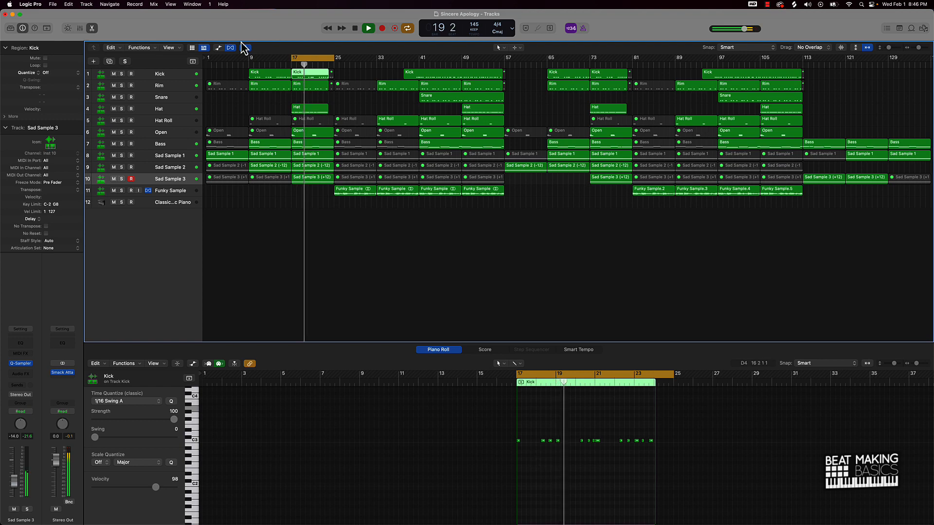
pyautogui.click(162, 147)
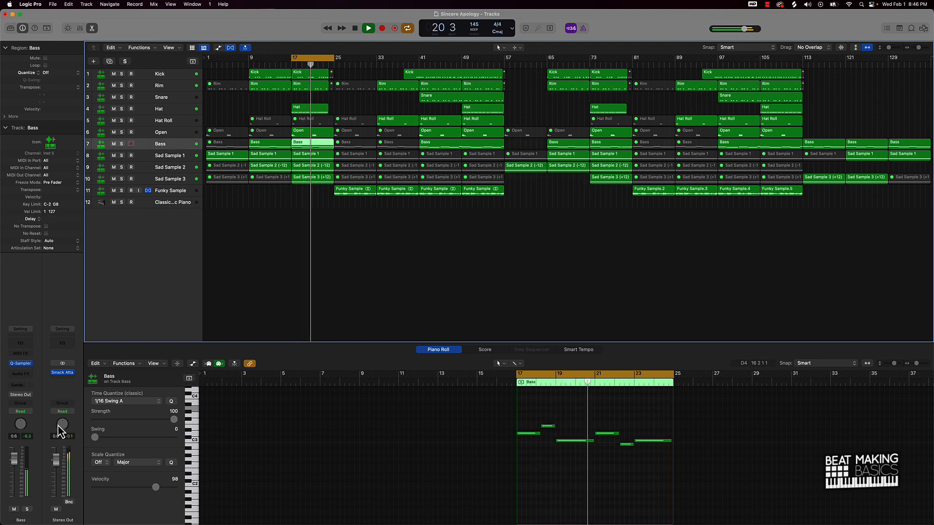
pyautogui.moveTo(19, 457); pyautogui.dragTo(19, 460)
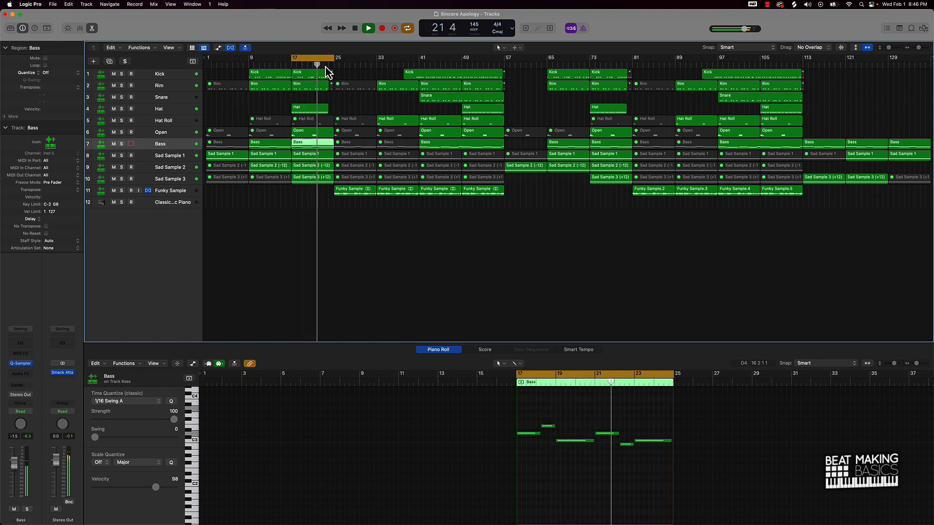
# Examine the Rim track's notes in bars 17–25 during playback, stop playing, and deselect the regions.
pyautogui.click(165, 86)
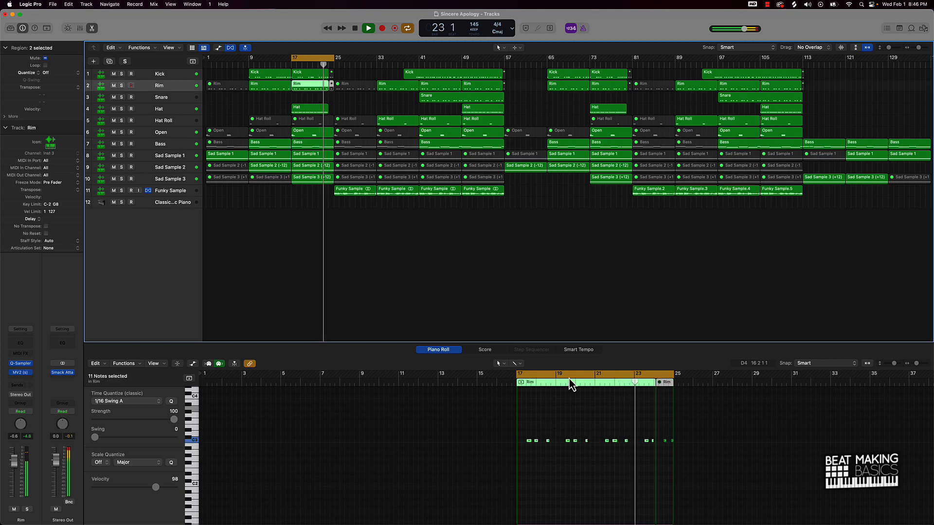
pyautogui.click(600, 408)
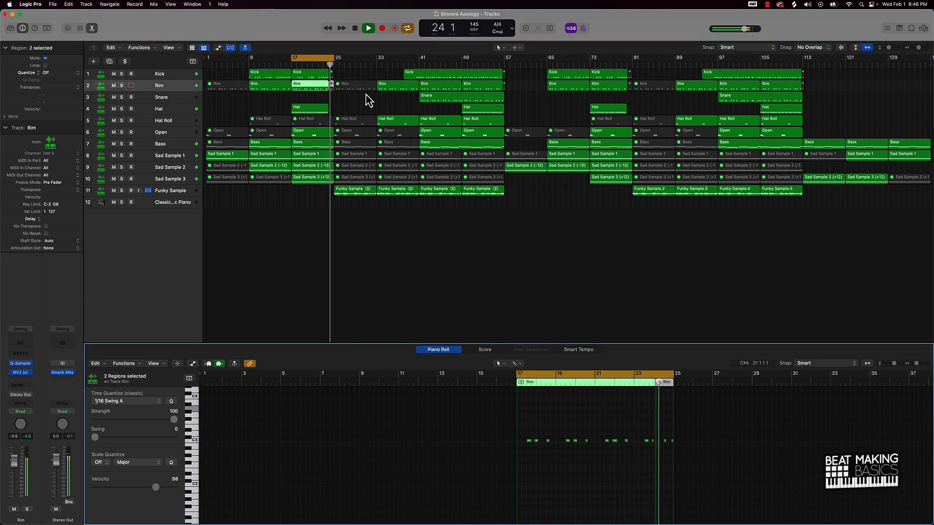
pyautogui.press('space')
pyautogui.click(346, 107)
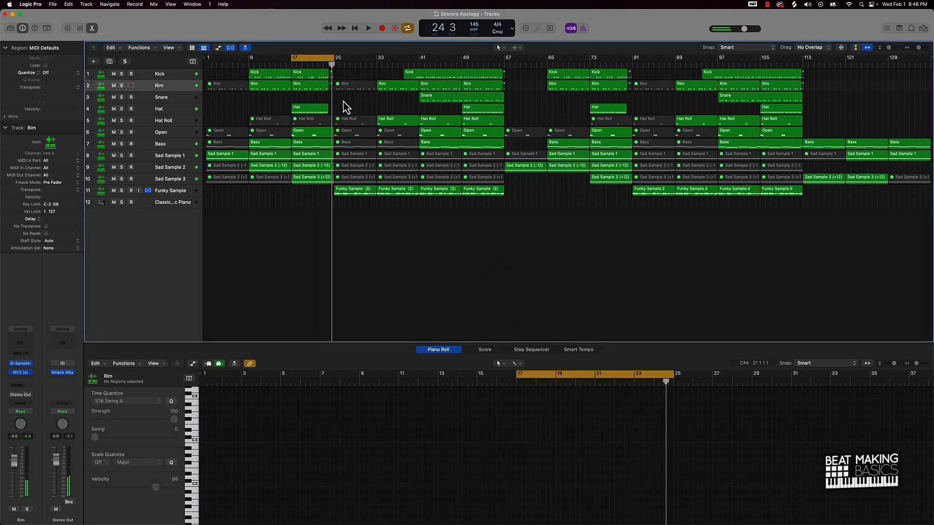
pyautogui.click(323, 57)
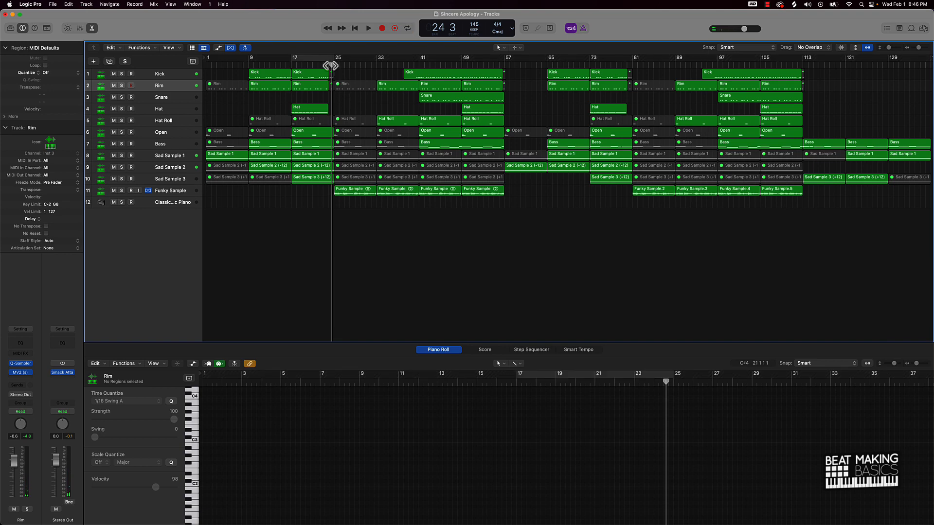
pyautogui.press(',')
pyautogui.press('.')
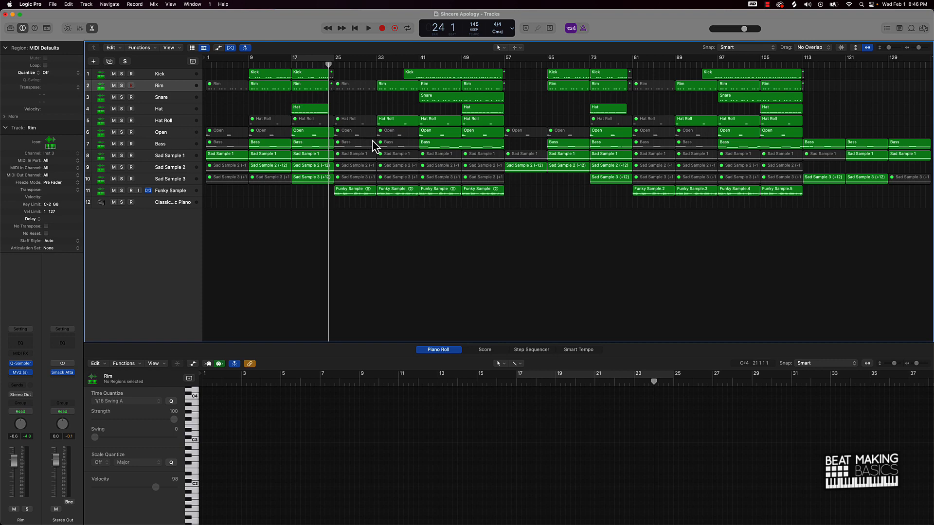
pyautogui.click(325, 63)
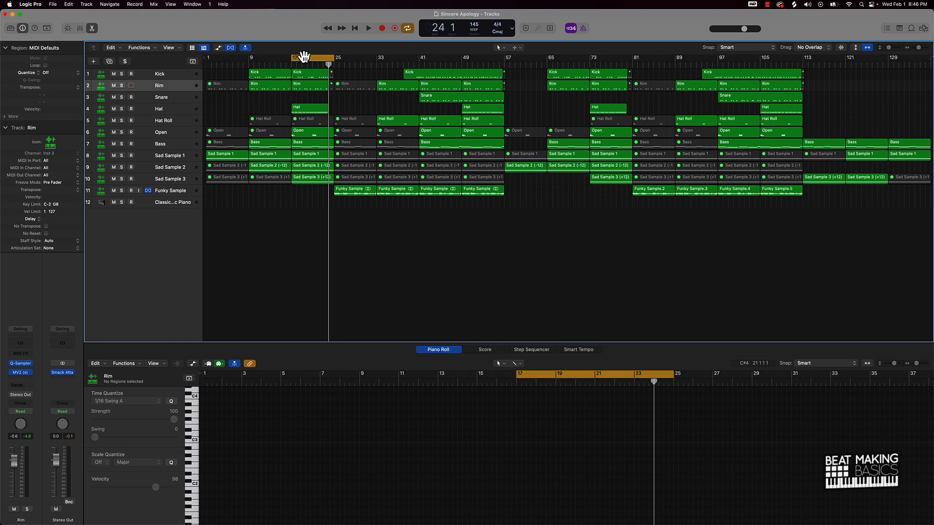
# Move the cycle range to bars 25–33 and listen to the first Funky Sample region.
pyautogui.moveTo(302, 57); pyautogui.dragTo(347, 59)
pyautogui.click(357, 193)
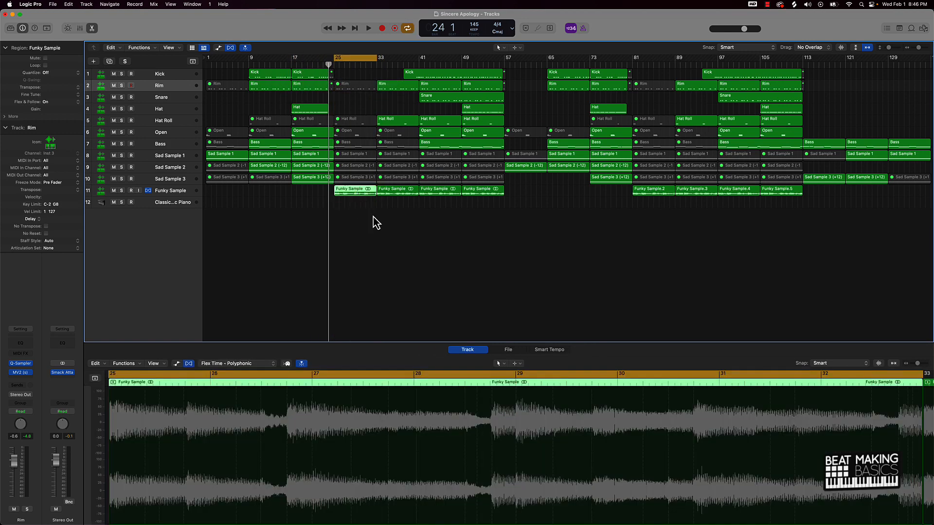
pyautogui.press('space')
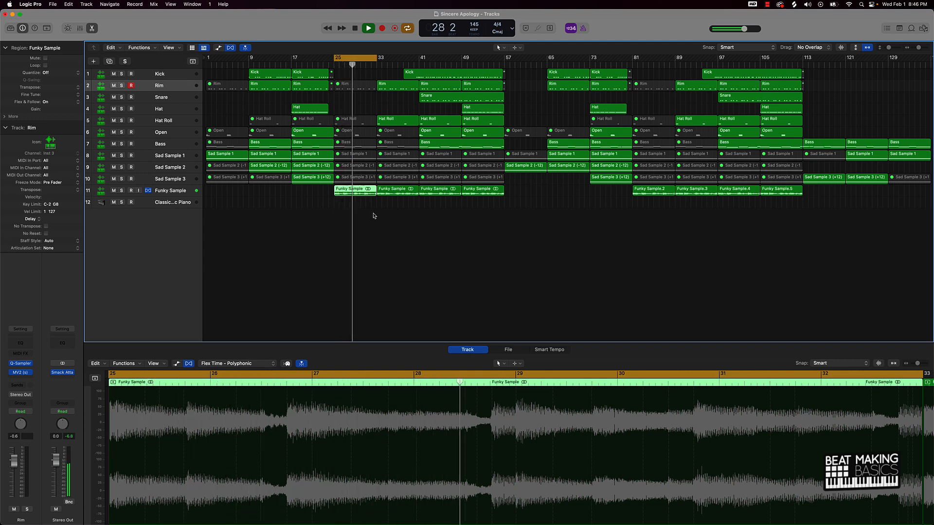
pyautogui.press('space')
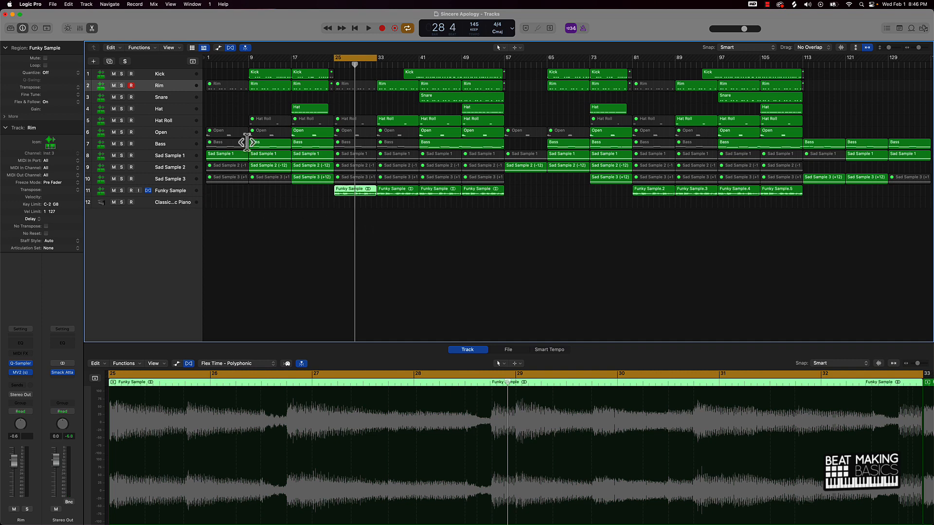
# Examine the four Funky Sample regions in bars 25–57 at a larger size, deselect everything, and close the editor.
pyautogui.click(230, 49)
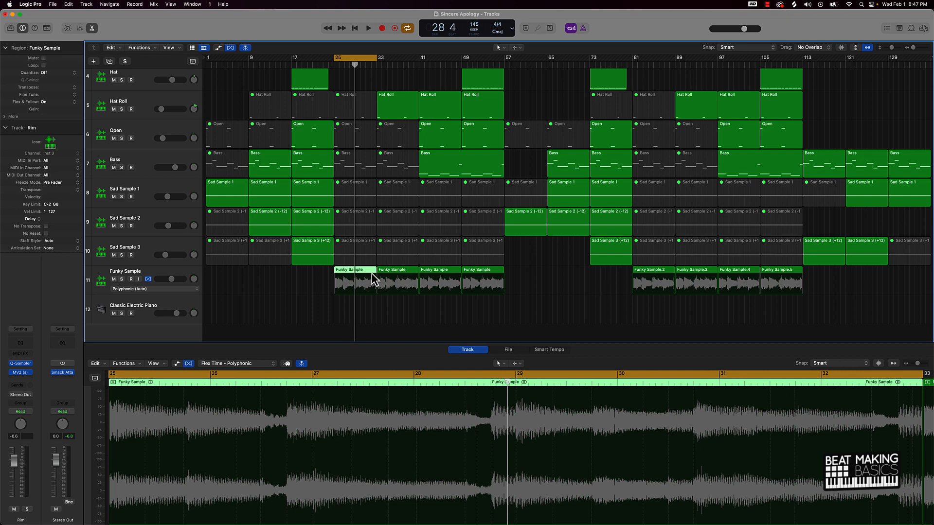
pyautogui.press('super+Right')
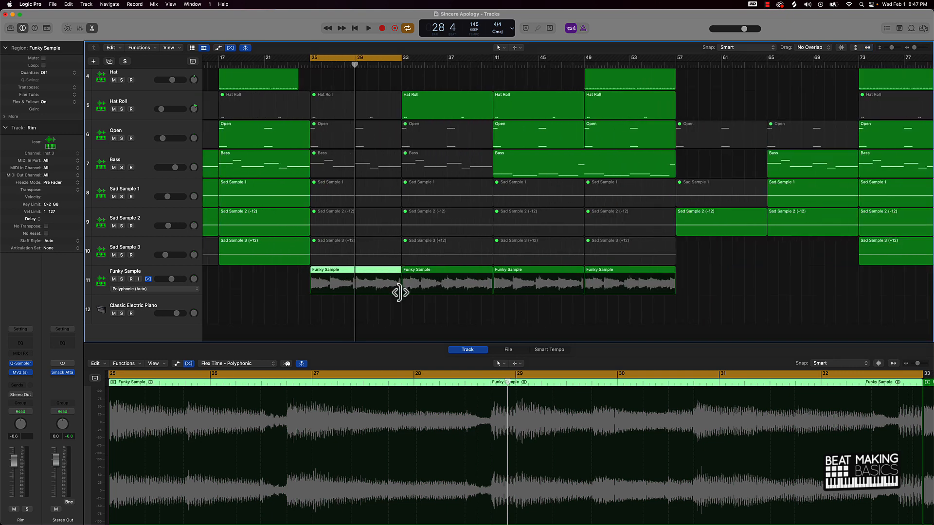
pyautogui.moveTo(397, 292)
pyautogui.mouseDown()
pyautogui.moveTo(450, 291)
pyautogui.moveTo(398, 294)
pyautogui.mouseUp()
pyautogui.click(407, 306)
pyautogui.hscroll(-1, 407, 307)
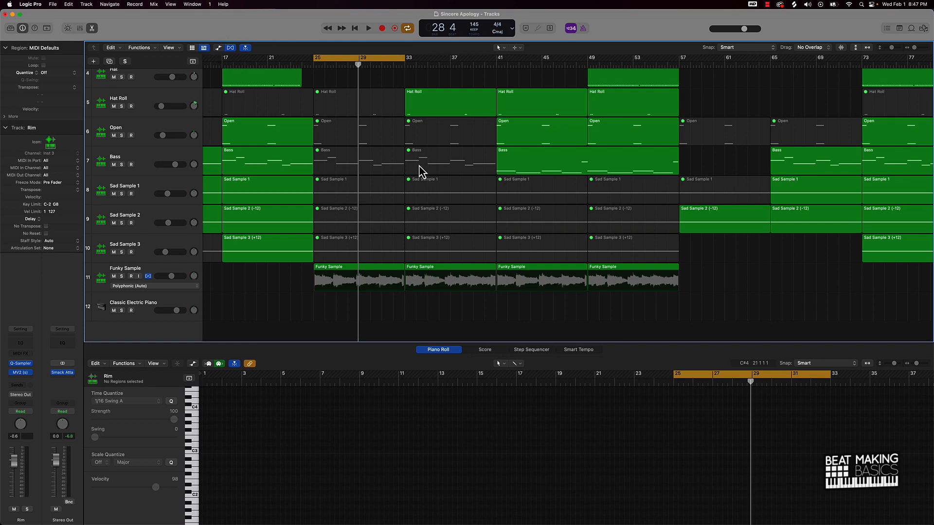
pyautogui.click(92, 28)
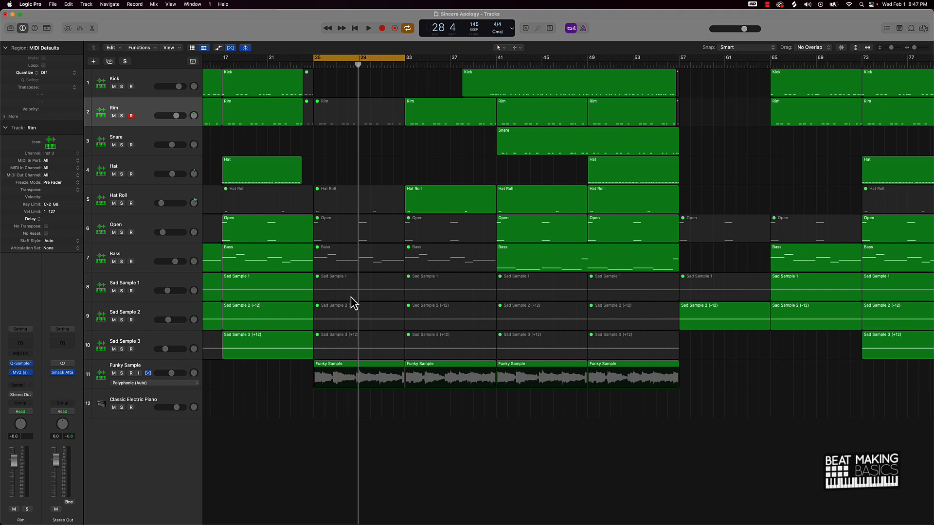
# Move the cycle range to bars 41–49 and extend its start back to bar 40.
pyautogui.press('super+Up')
pyautogui.press('super+Up')
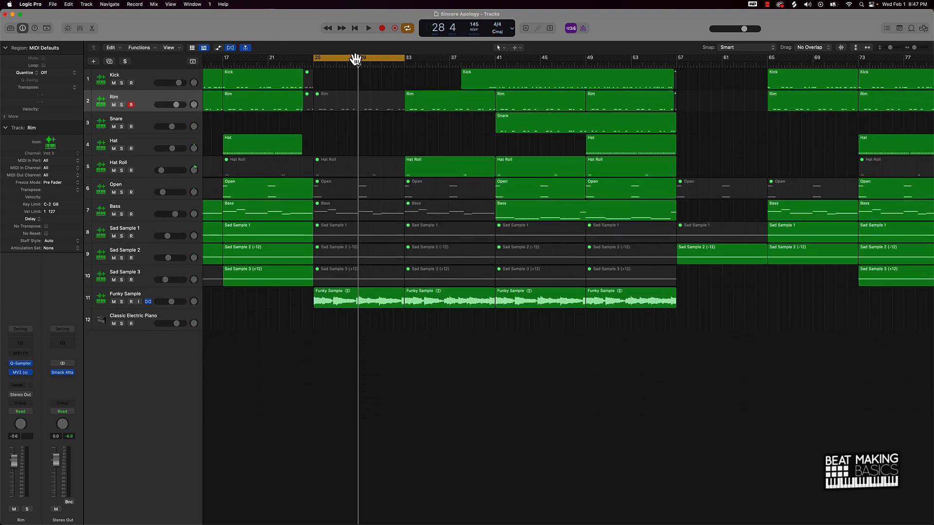
pyautogui.moveTo(354, 59); pyautogui.dragTo(535, 77)
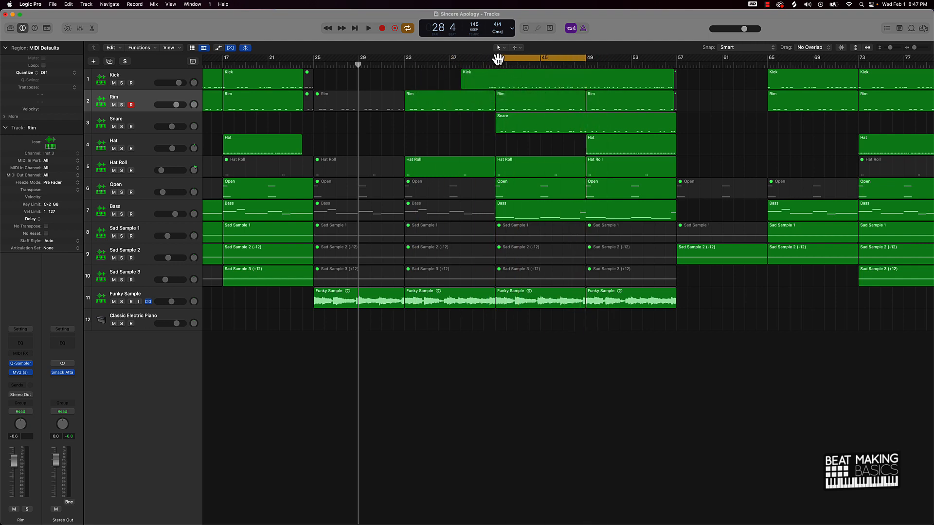
pyautogui.moveTo(498, 58); pyautogui.dragTo(483, 59)
# Show the notes of the Kick region starting before bar 41 in the Piano Roll and listen to the loop.
pyautogui.click(492, 87)
pyautogui.doubleClick(497, 88)
pyautogui.press('space')
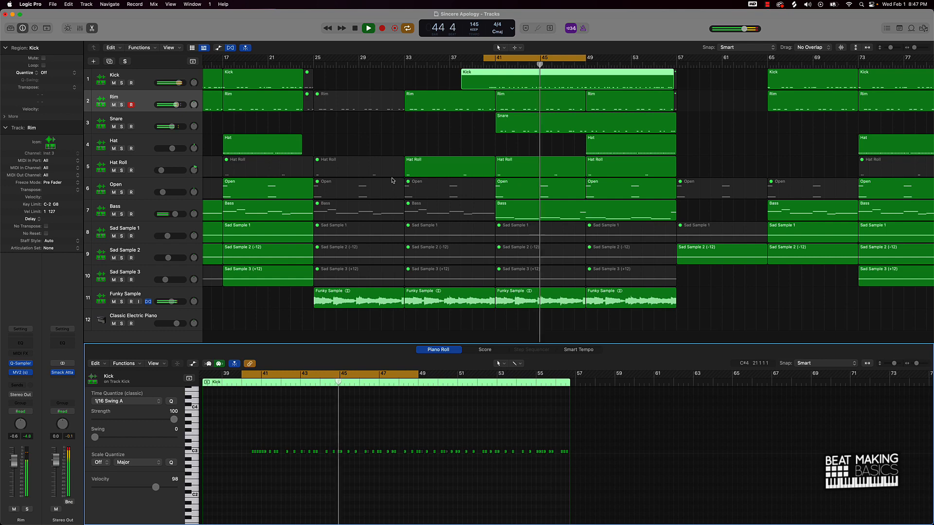
pyautogui.press('space')
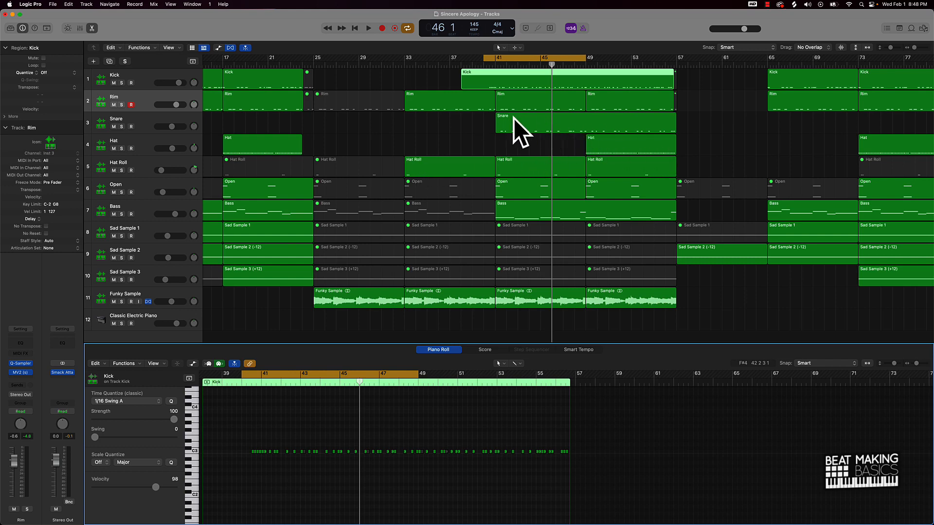
# Play the loop with the Snare track muted, unmute it, and play the loop again.
pyautogui.click(113, 126)
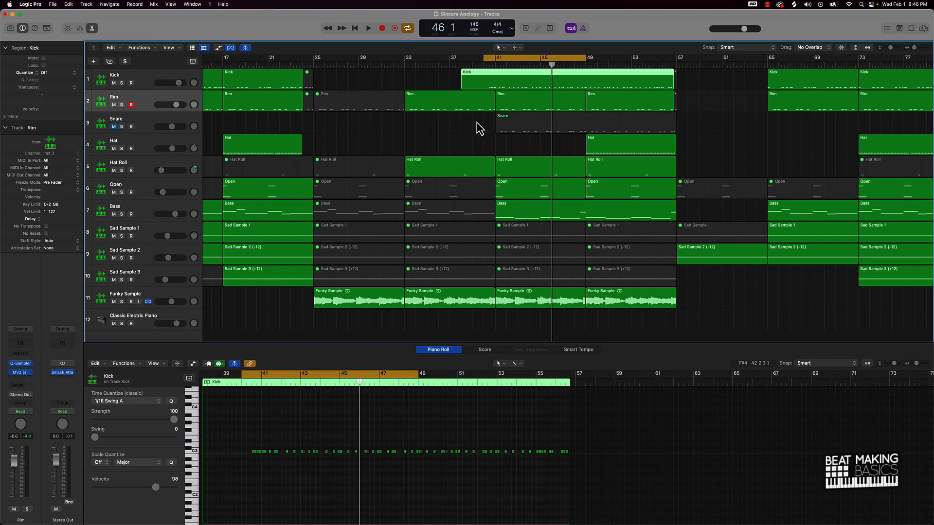
pyautogui.press('space')
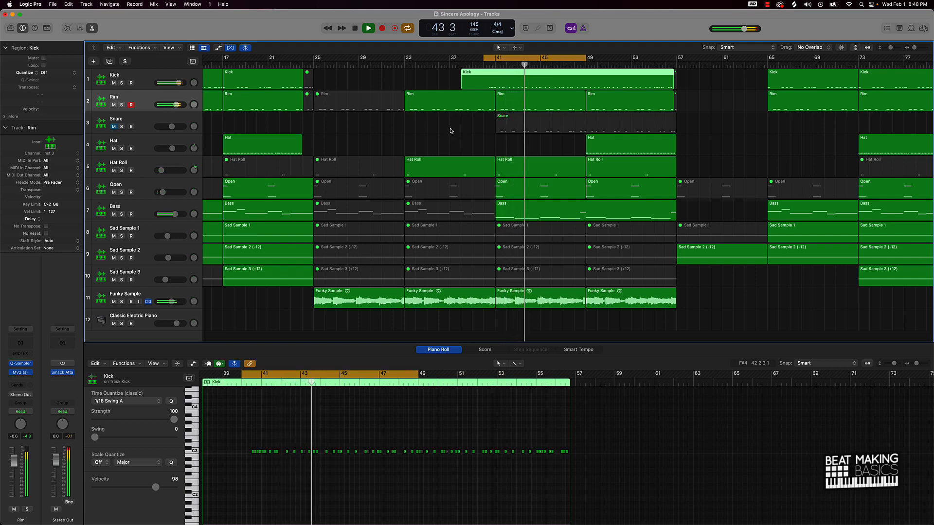
pyautogui.press('space')
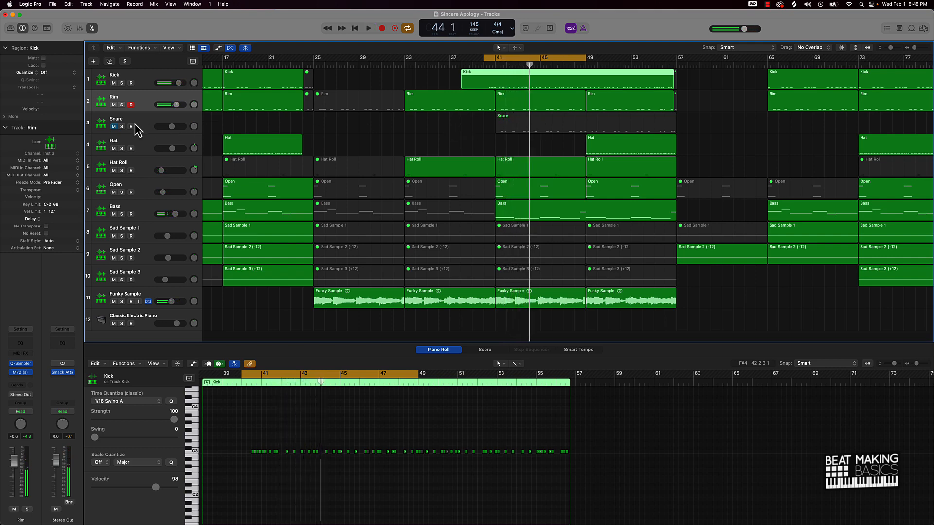
pyautogui.click(114, 126)
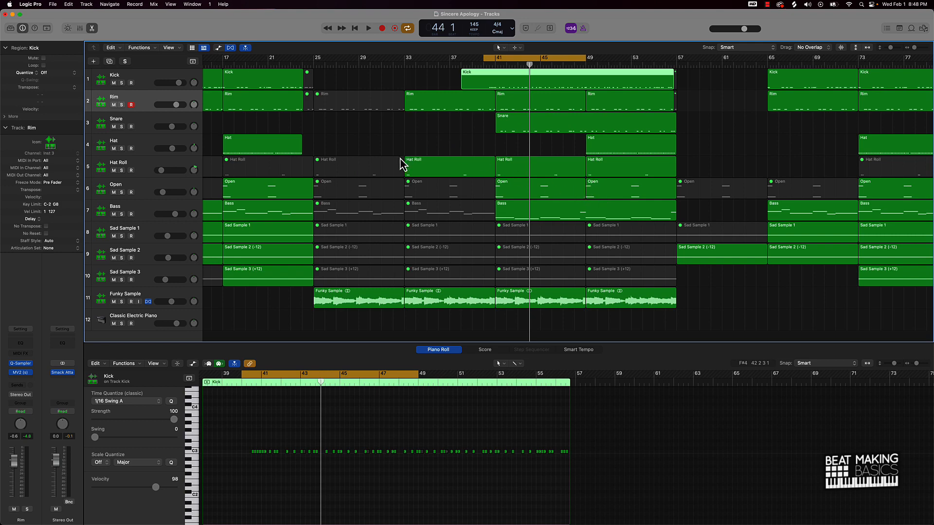
pyautogui.press('space')
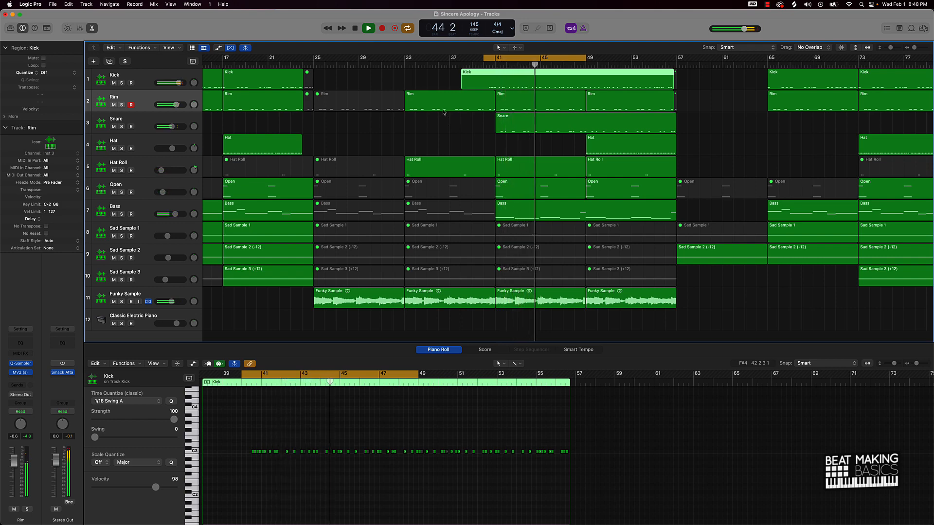
pyautogui.press('space')
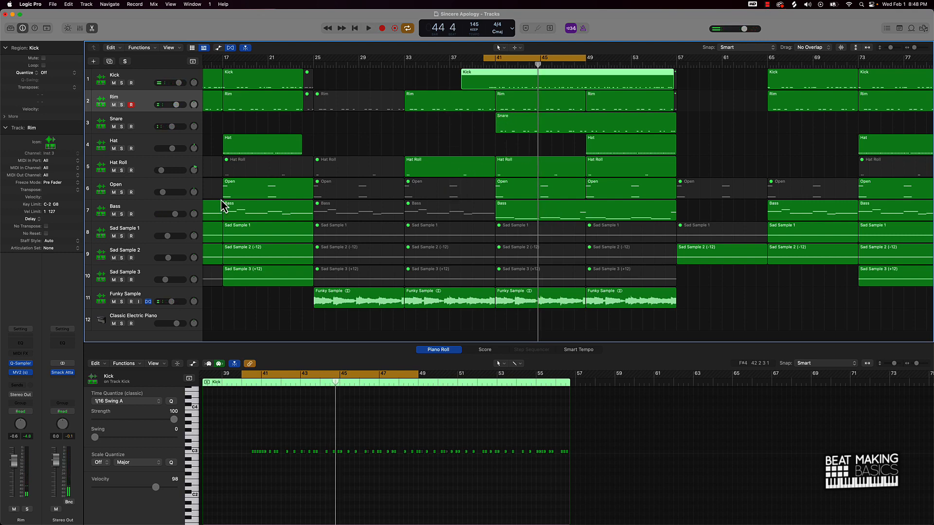
# Select the Bass track, listen to the loop with it muted, and unmute it.
pyautogui.click(141, 212)
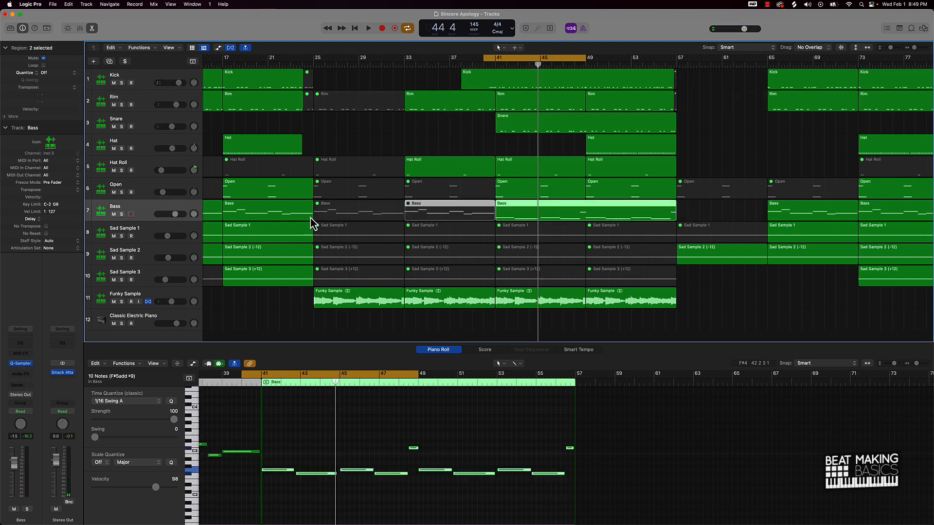
pyautogui.click(113, 215)
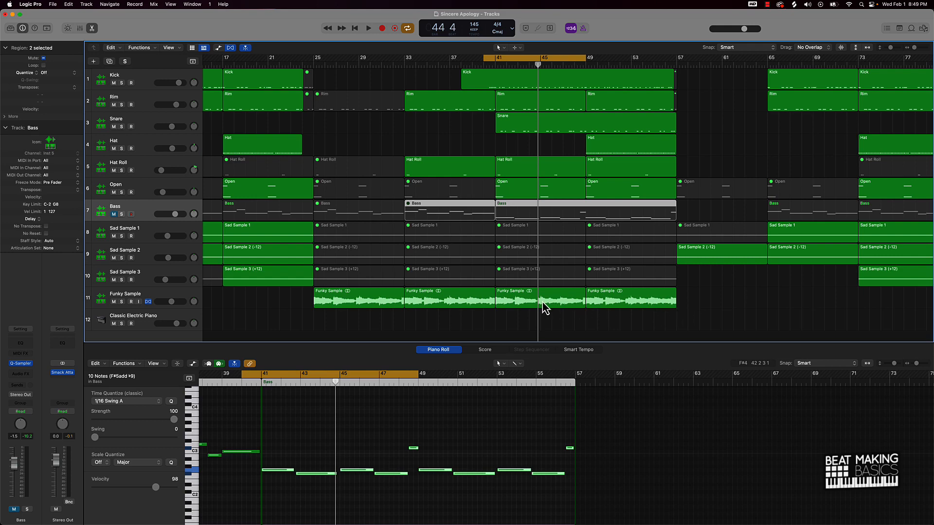
pyautogui.press('space')
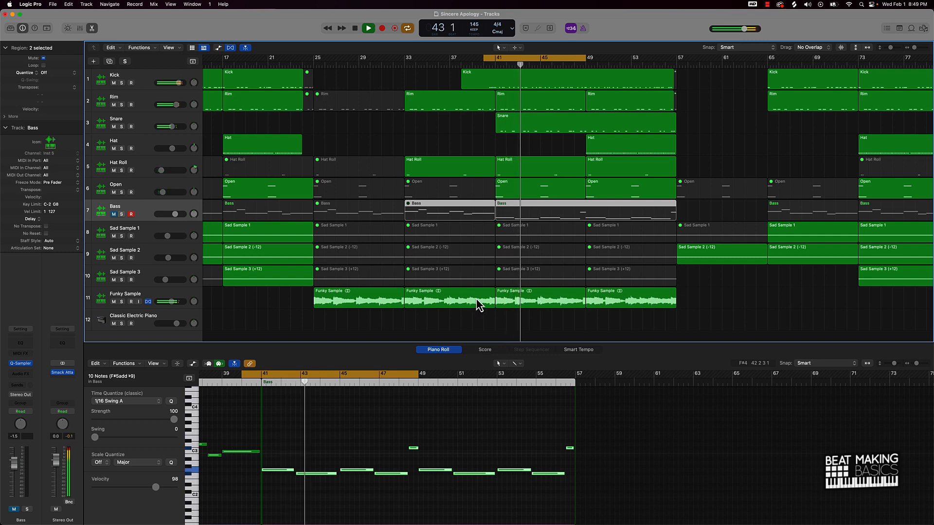
pyautogui.press('space')
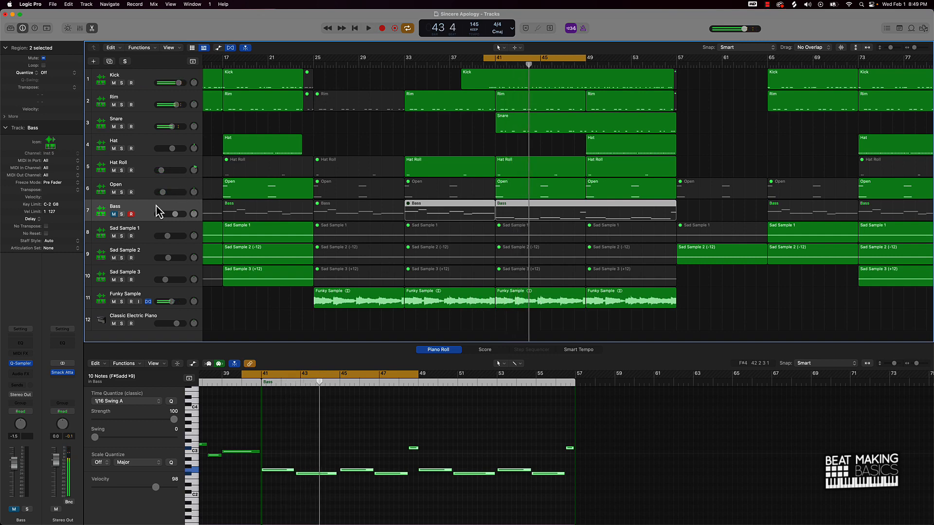
pyautogui.click(113, 214)
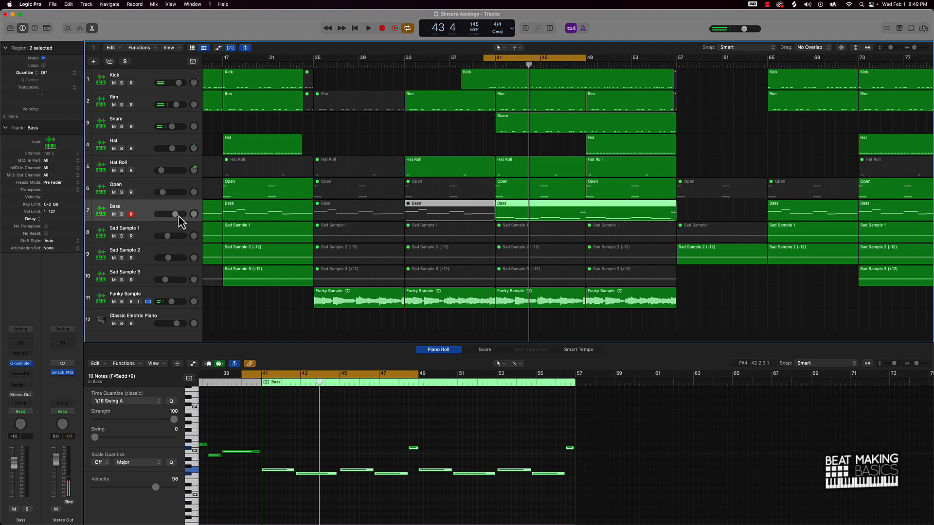
# Raise the Bass track's volume to 0.0 while the loop plays, and stop playback.
pyautogui.press('space')
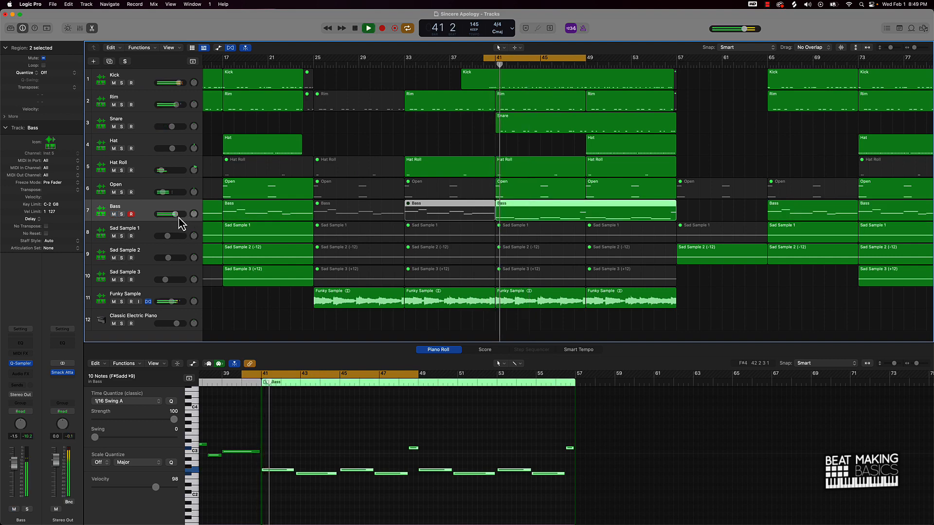
pyautogui.moveTo(181, 216); pyautogui.dragTo(185, 213)
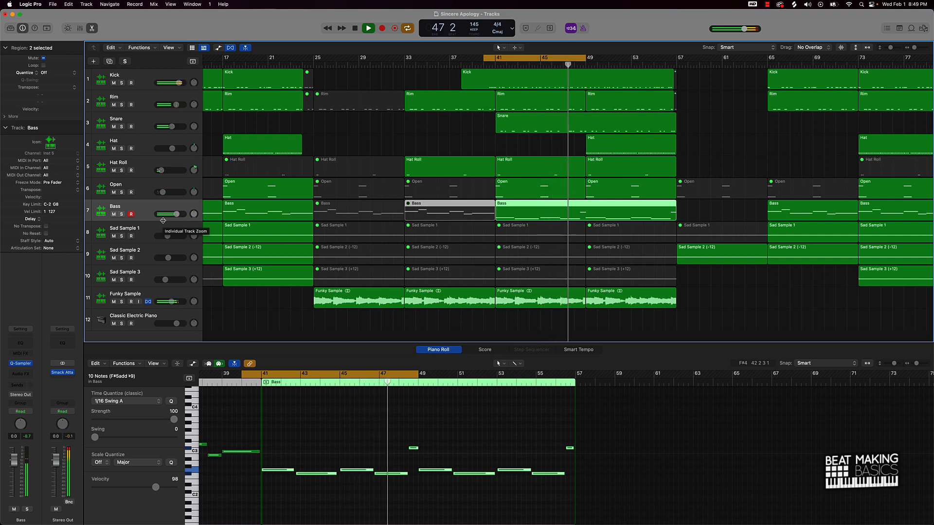
pyautogui.press('space')
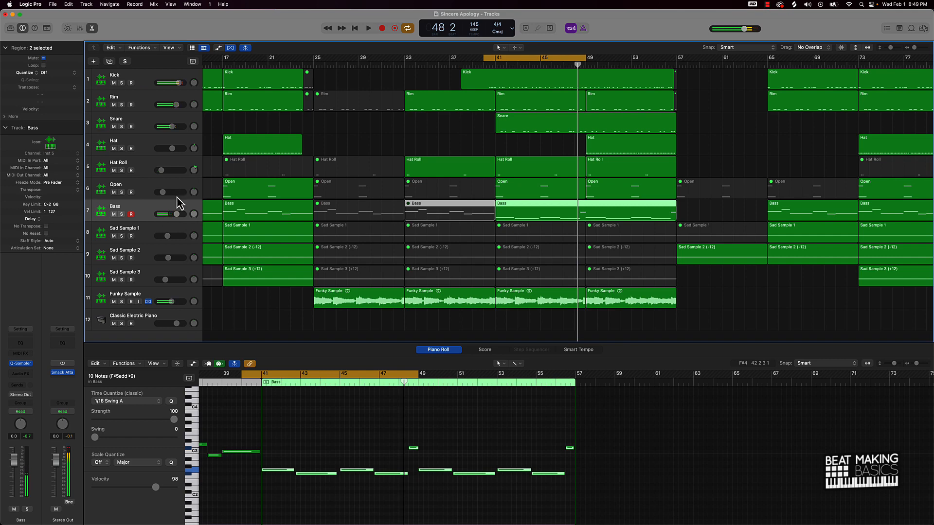
# Turn off cycle mode and deselect the Bass regions with the whole arrangement in view.
pyautogui.press('super+Left')
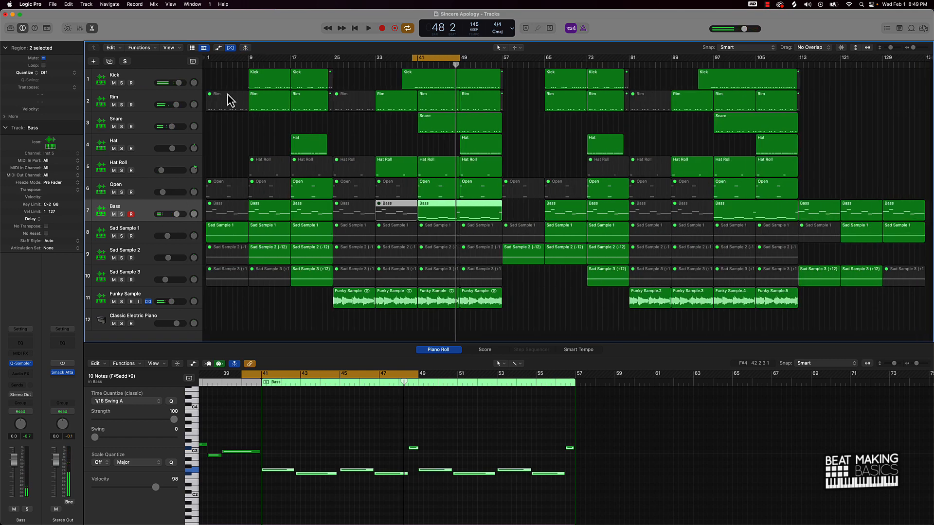
pyautogui.click(438, 58)
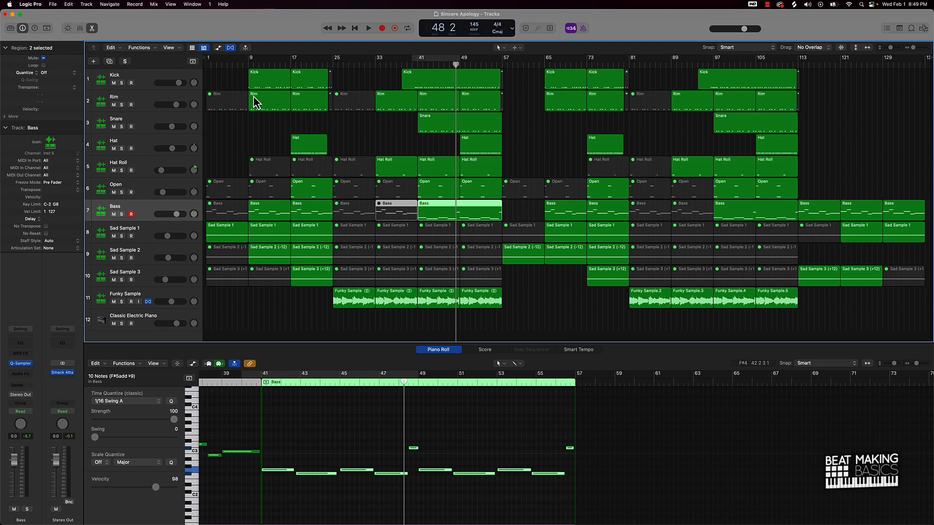
pyautogui.click(381, 145)
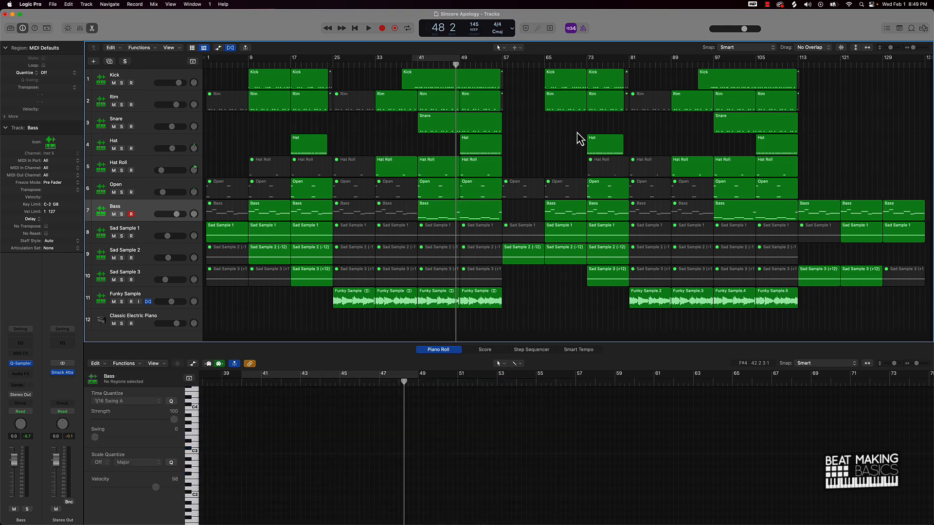
# Listen to the arrangement from bar 57 and from bar 113.
pyautogui.moveTo(501, 63)
pyautogui.mouseDown()
pyautogui.moveTo(764, 66)
pyautogui.moveTo(207, 82)
pyautogui.moveTo(502, 71)
pyautogui.mouseUp()
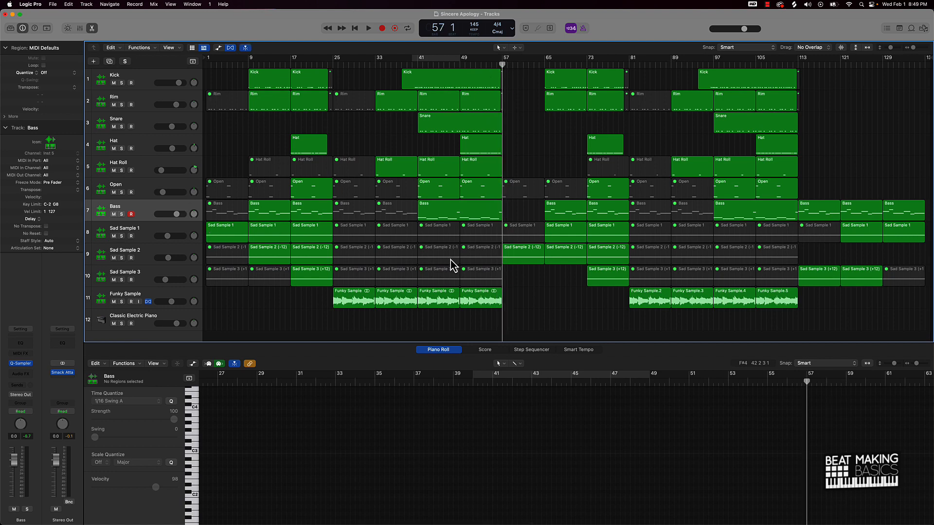
pyautogui.press('space')
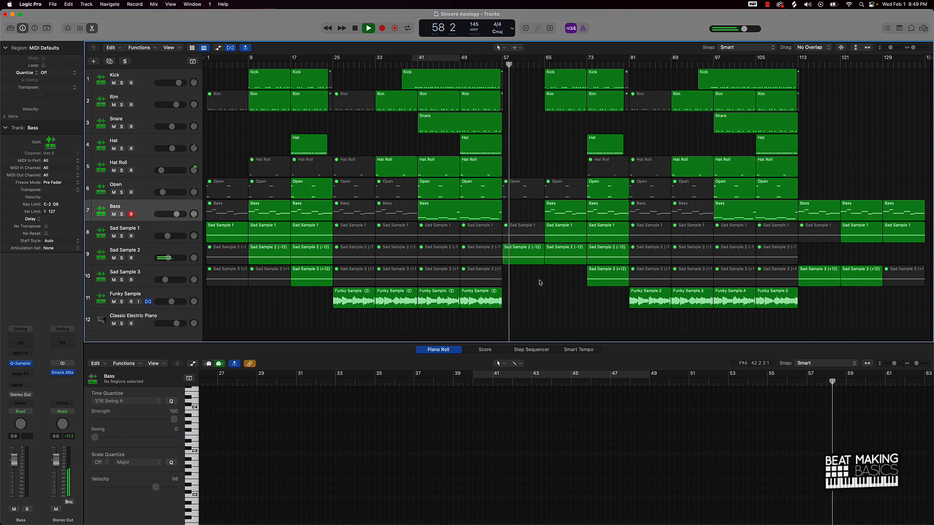
pyautogui.press('space')
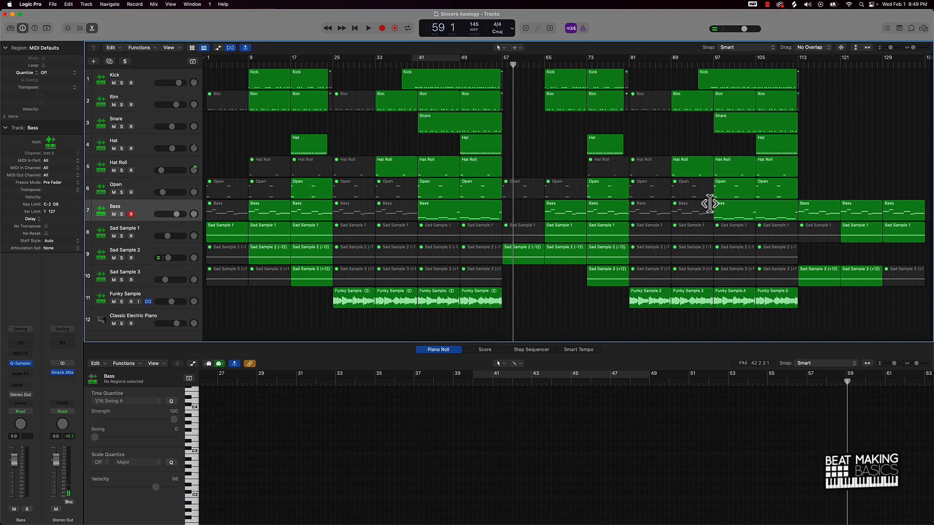
pyautogui.click(798, 65)
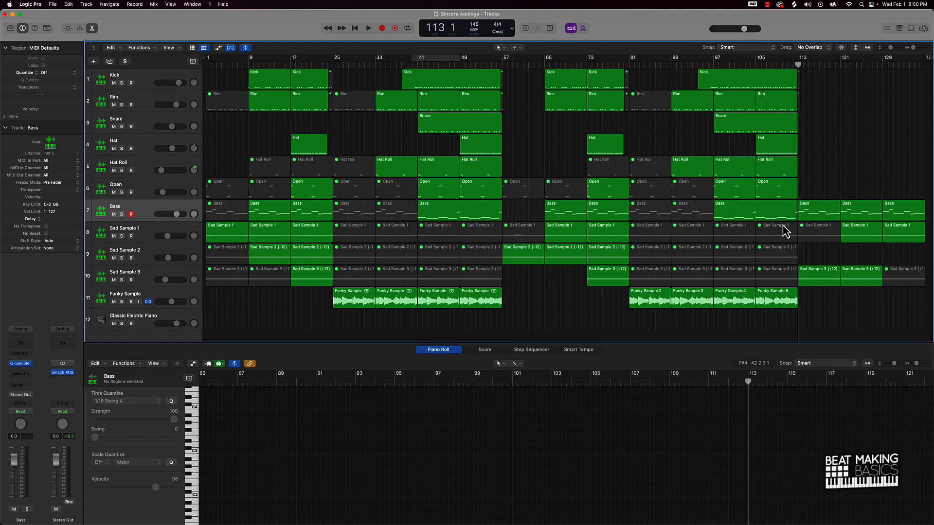
pyautogui.press('space')
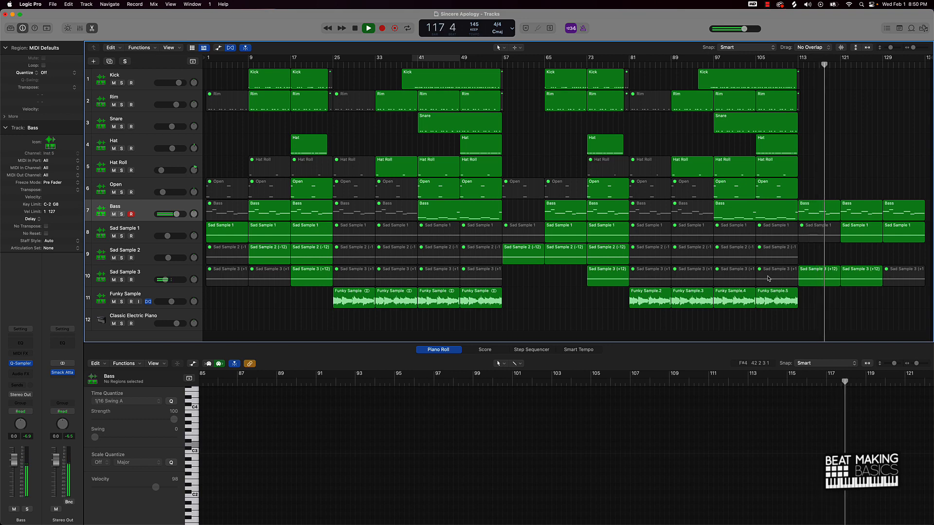
pyautogui.press('space')
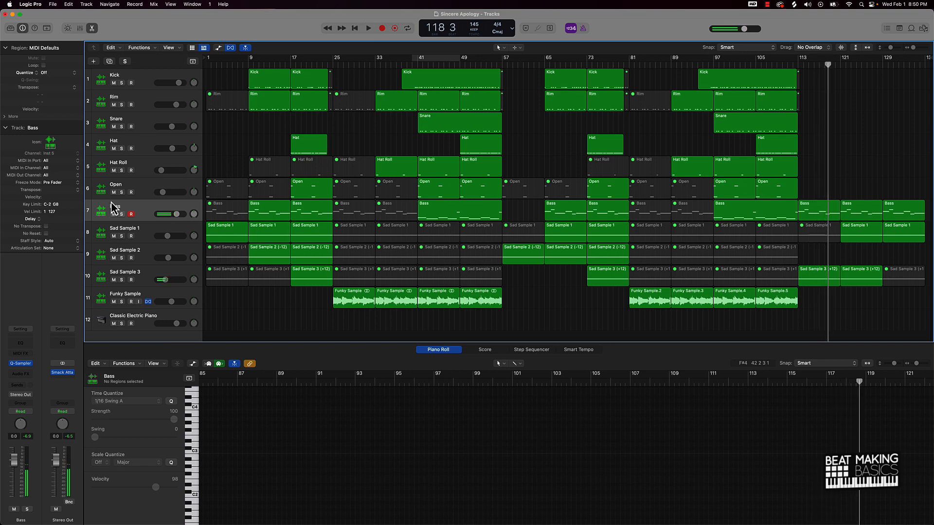
# Disarm recording on the Bass track and close the Piano Roll.
pyautogui.click(132, 214)
pyautogui.click(91, 27)
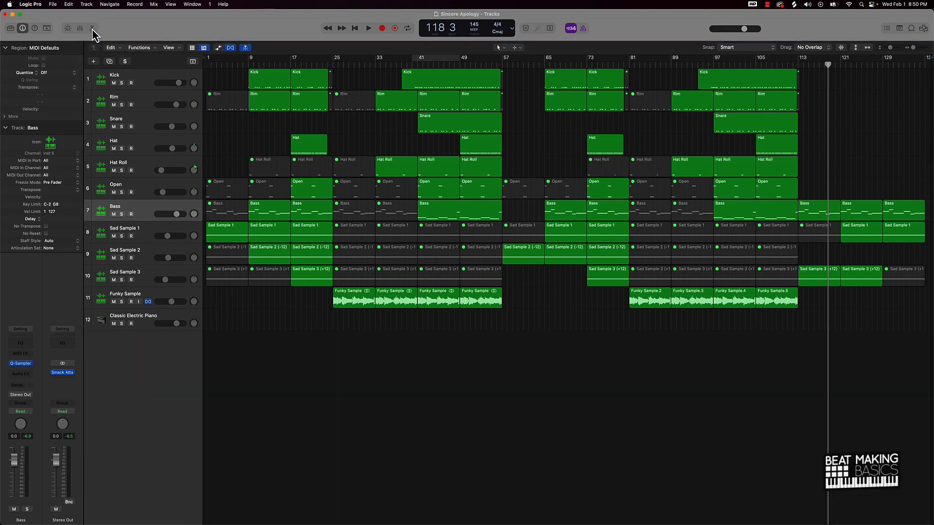